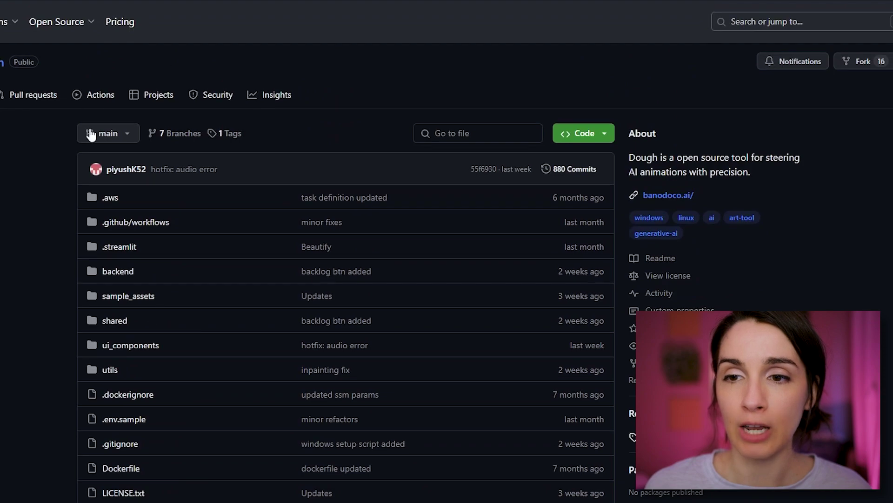
# Scroll the Dough README down to its 'Instructions for Windows' section.
pyautogui.scroll(-15, 419, 260)
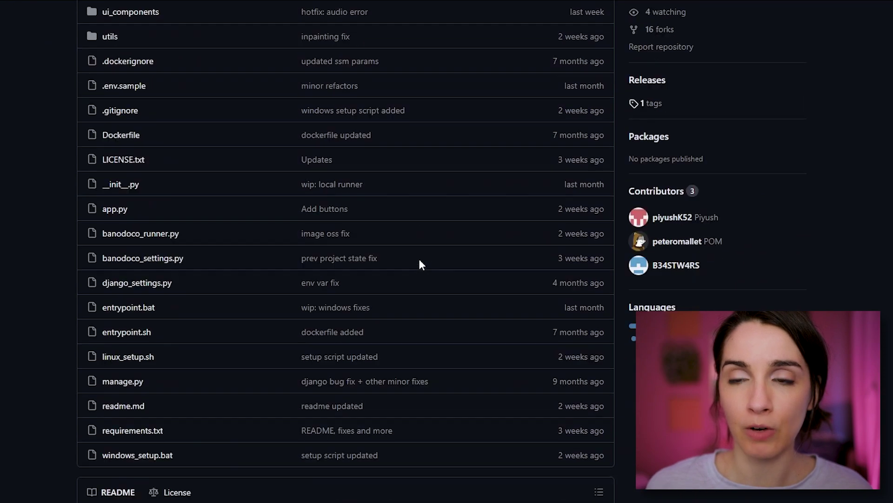
pyautogui.scroll(3, 421, 264)
pyautogui.scroll(-2, 421, 265)
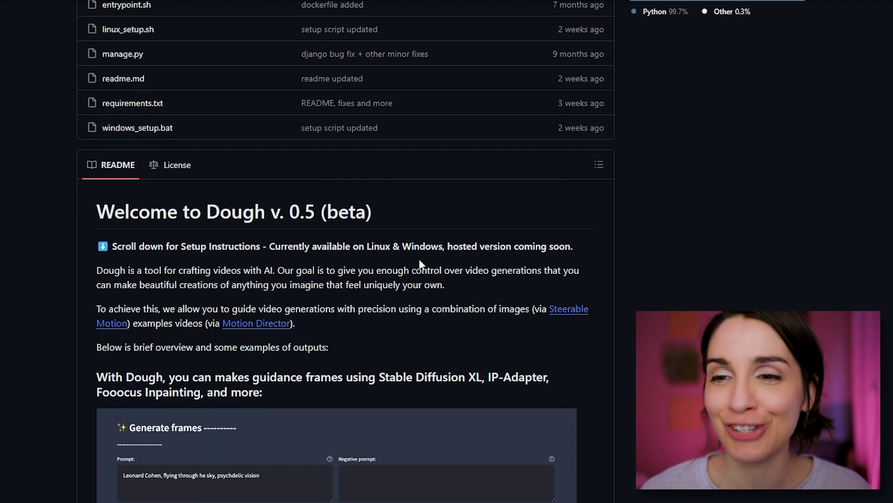
pyautogui.scroll(-3, 420, 261)
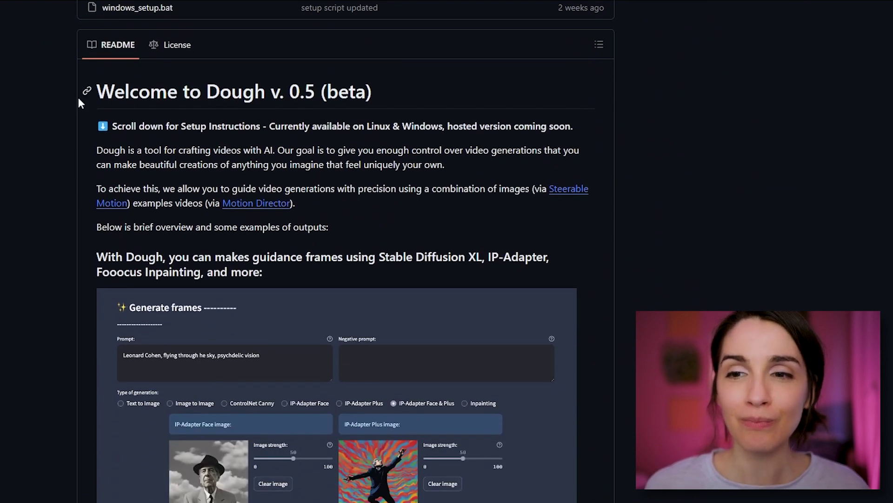
pyautogui.scroll(-20, 158, 144)
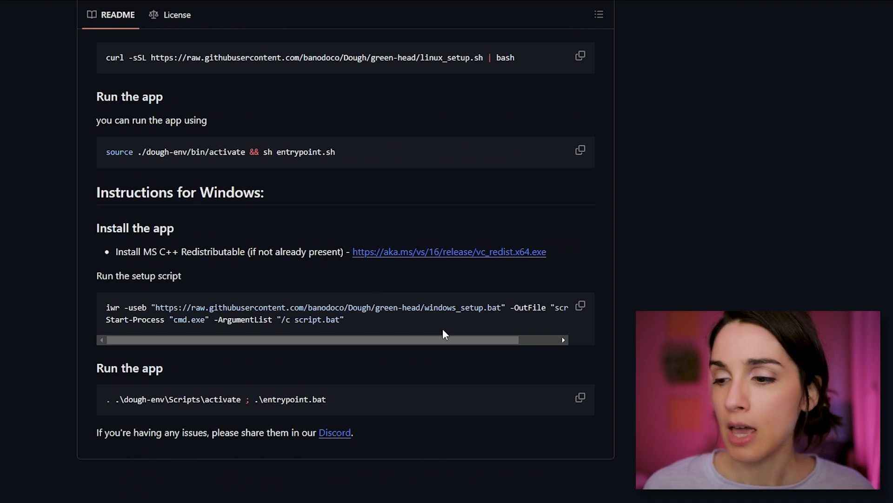
pyautogui.moveTo(645, 501)
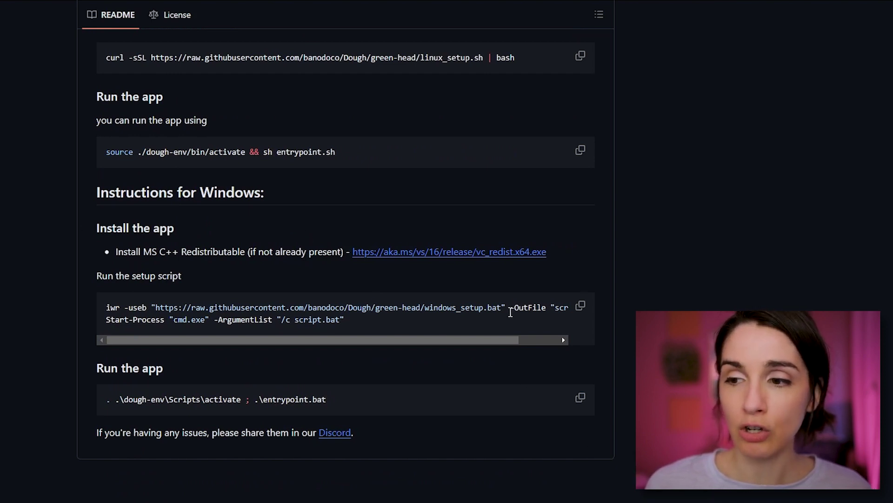
# Copy the README's Windows setup script commands and paste them into PowerShell.
pyautogui.click(581, 310)
pyautogui.click(645, 502)
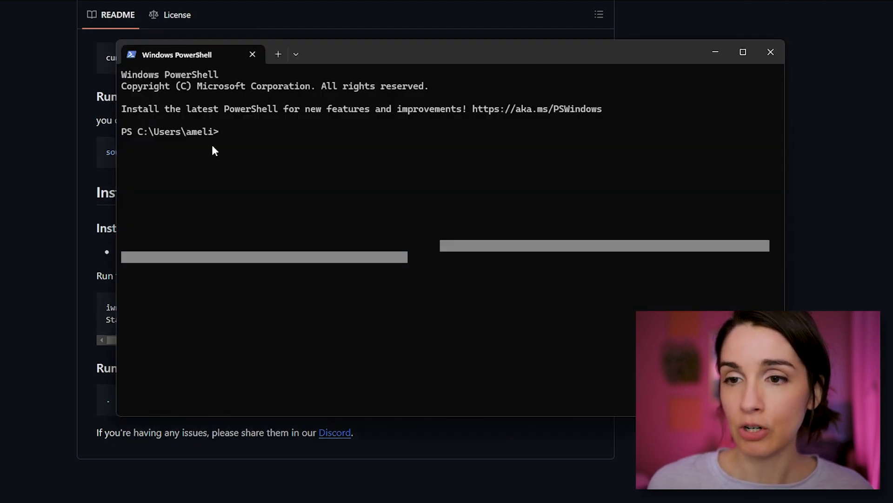
pyautogui.hotkey('ctrl', 'v')
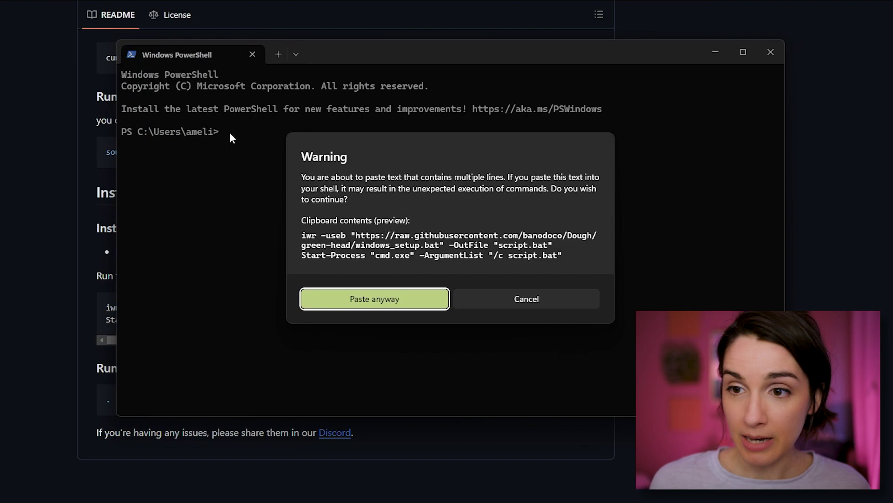
pyautogui.click(375, 298)
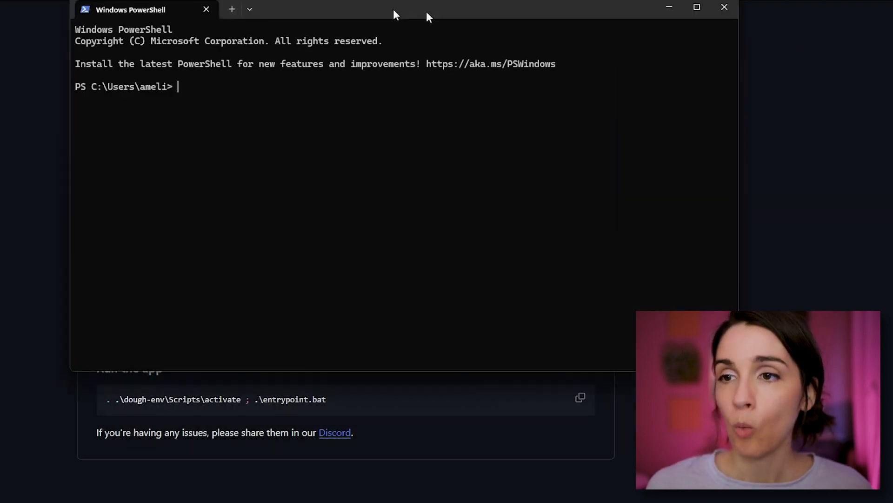
# Reposition the PowerShell window alongside the Dough README.
pyautogui.moveTo(425, 14); pyautogui.dragTo(572, 20)
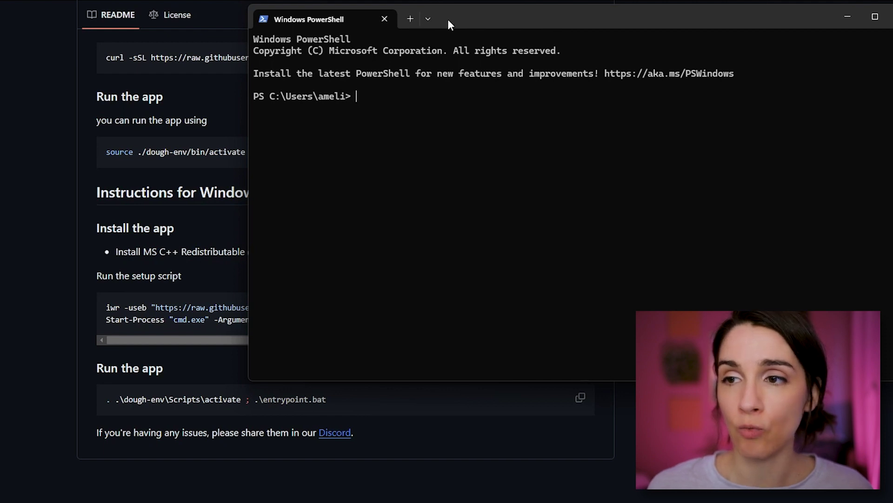
pyautogui.moveTo(448, 19); pyautogui.dragTo(709, 60)
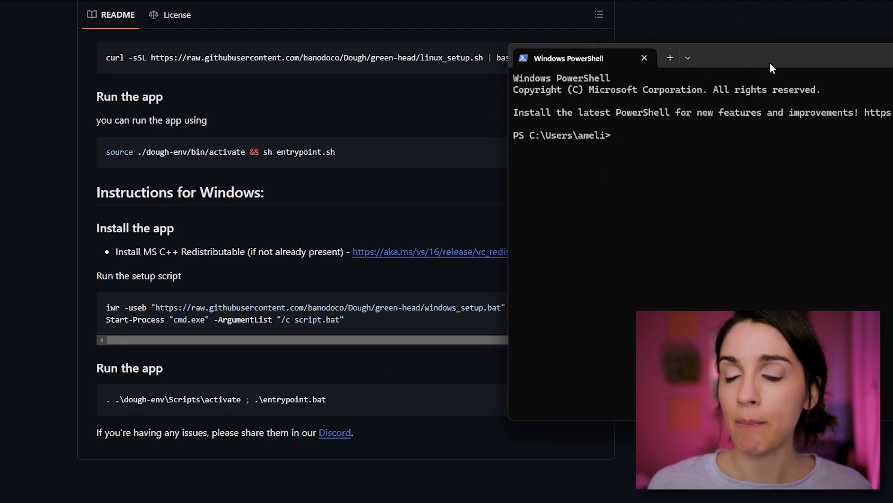
pyautogui.moveTo(771, 64); pyautogui.dragTo(331, 111)
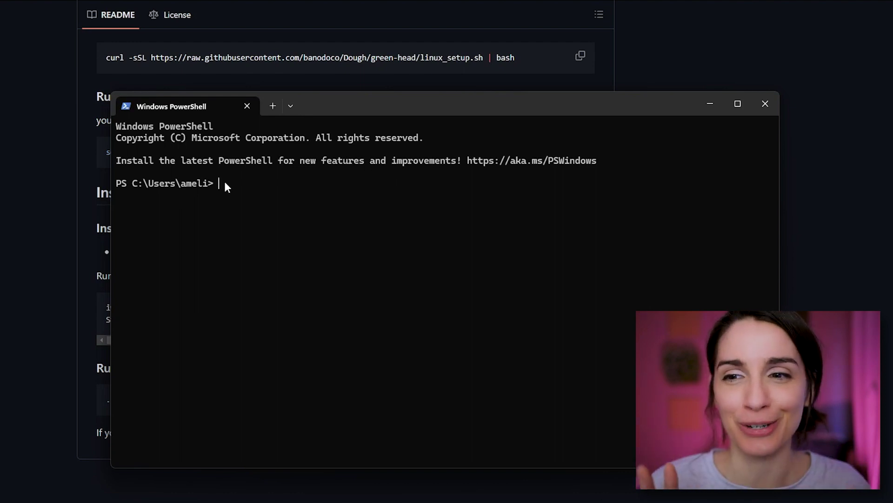
pyautogui.moveTo(347, 113); pyautogui.dragTo(471, 71)
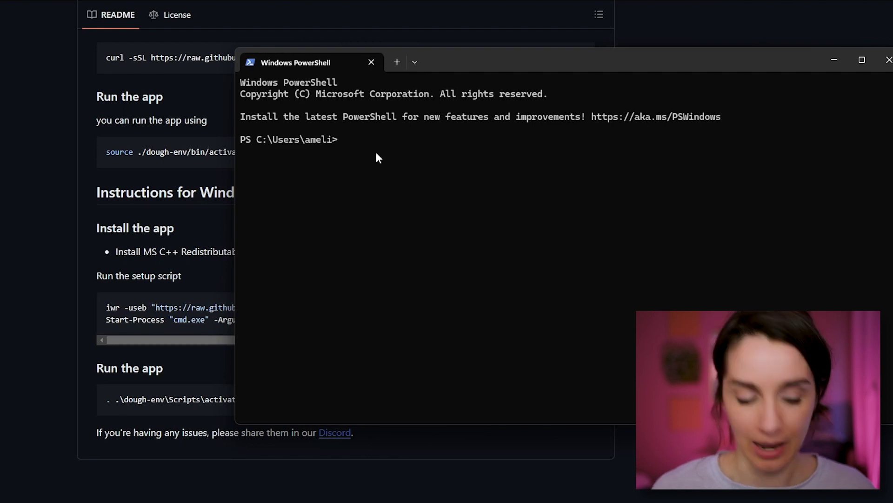
# Change into the Dough folder with cd Dough and paste the README's 'Run the app' command.
pyautogui.write('cd Dou')
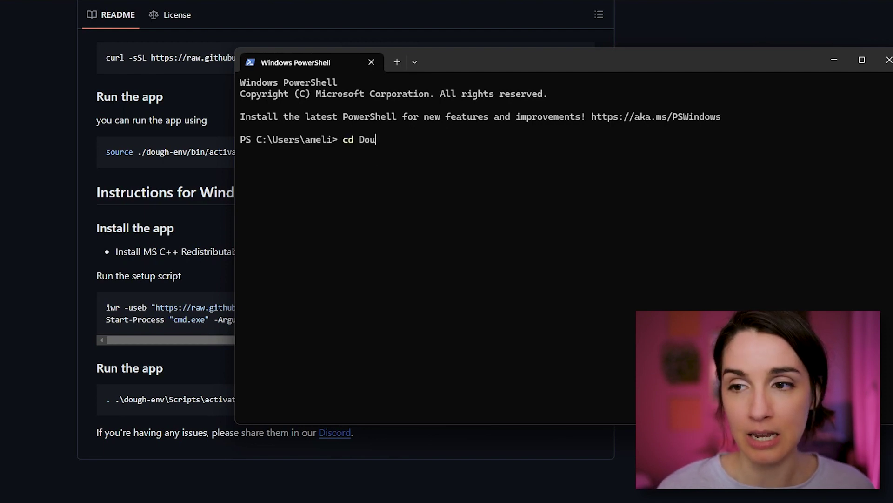
pyautogui.write('gh')
pyautogui.press('Return')
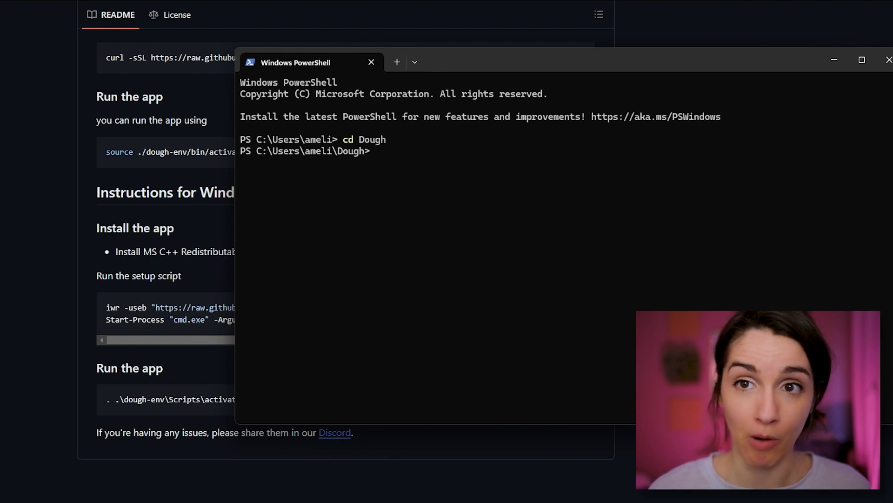
pyautogui.moveTo(496, 68); pyautogui.dragTo(579, 50)
pyautogui.click(195, 375)
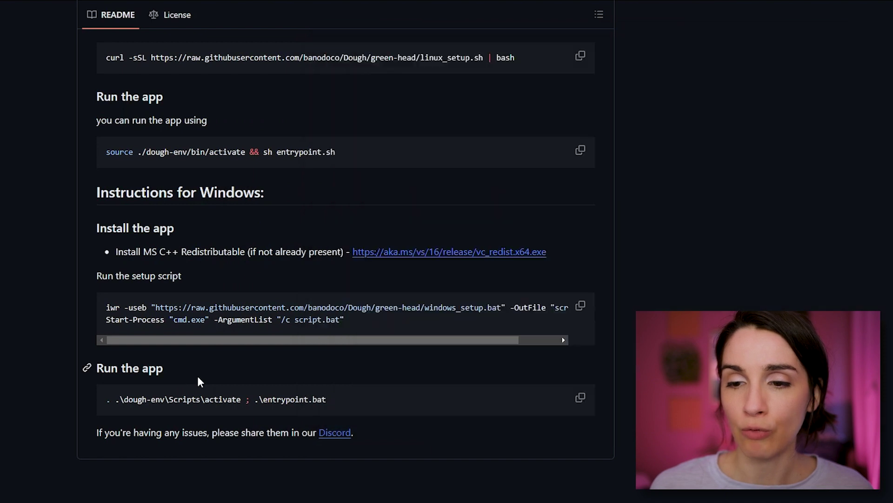
pyautogui.click(581, 399)
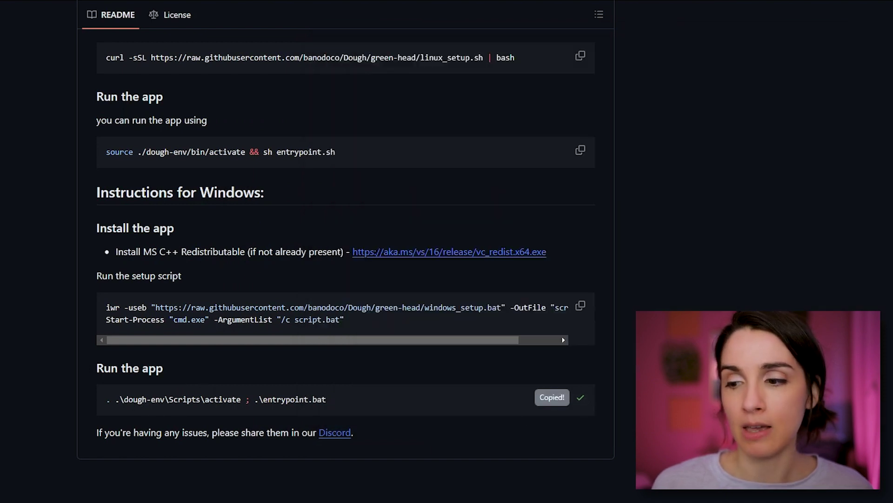
pyautogui.hotkey('alt', 'Tab')
pyautogui.hotkey('ctrl', 'v')
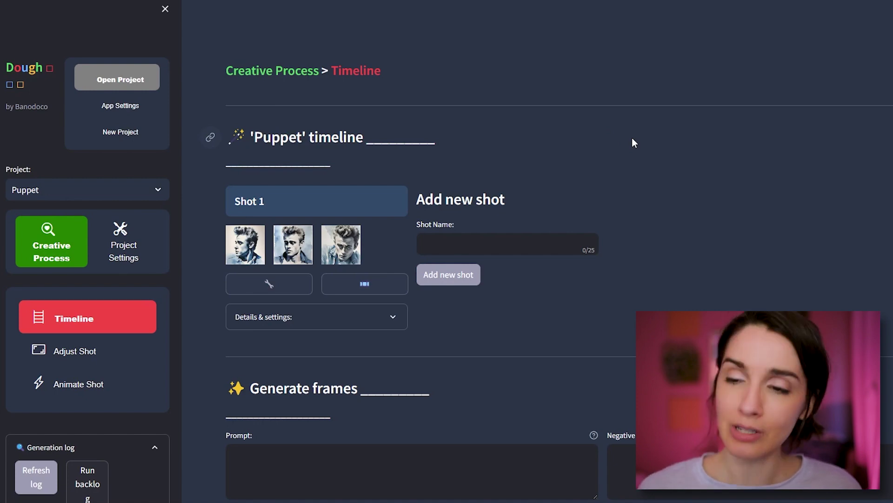
pyautogui.scroll(-2, 632, 138)
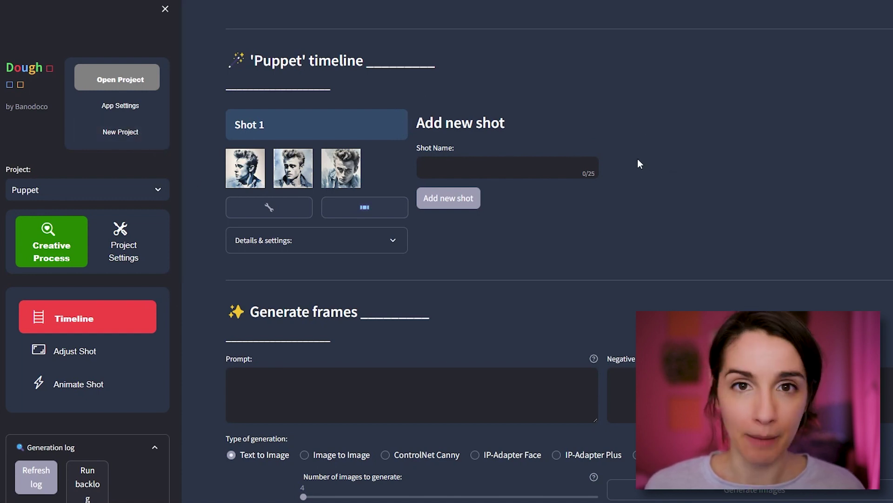
pyautogui.scroll(-2, 636, 165)
pyautogui.scroll(2, 636, 165)
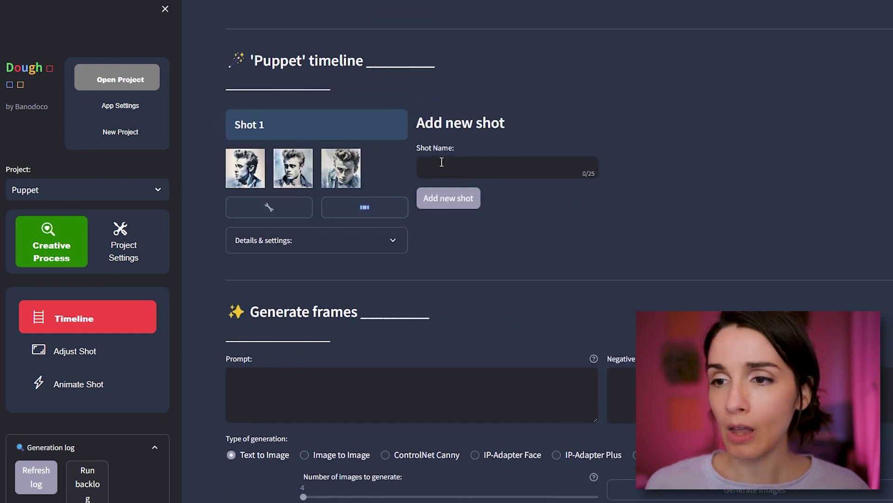
# Create a new shot named 'Puppet' and open it for adjustment.
pyautogui.click(455, 169)
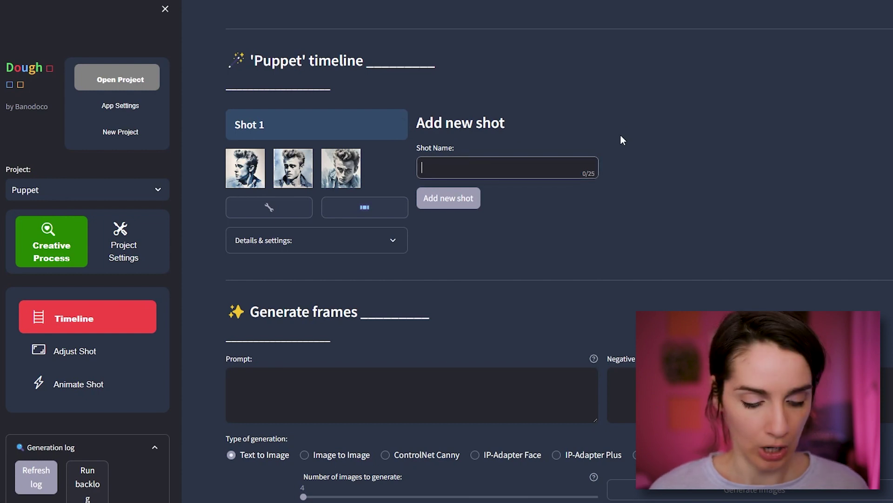
pyautogui.write('Puppet')
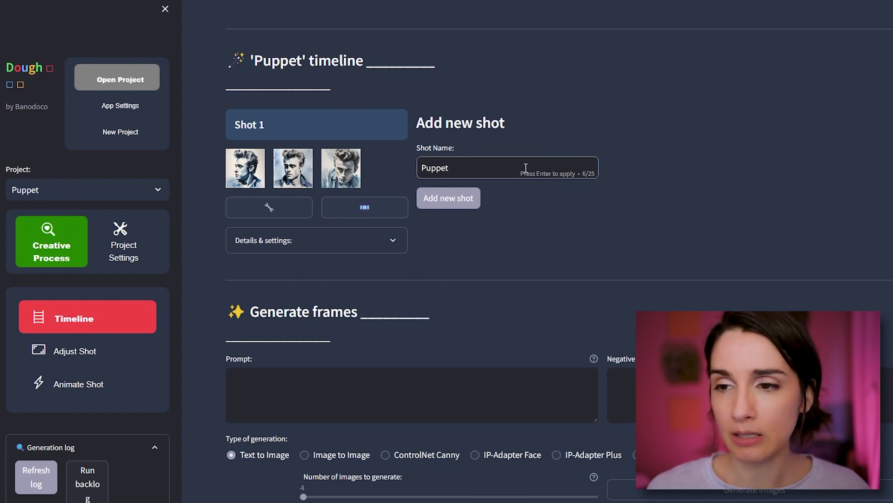
pyautogui.press('Return')
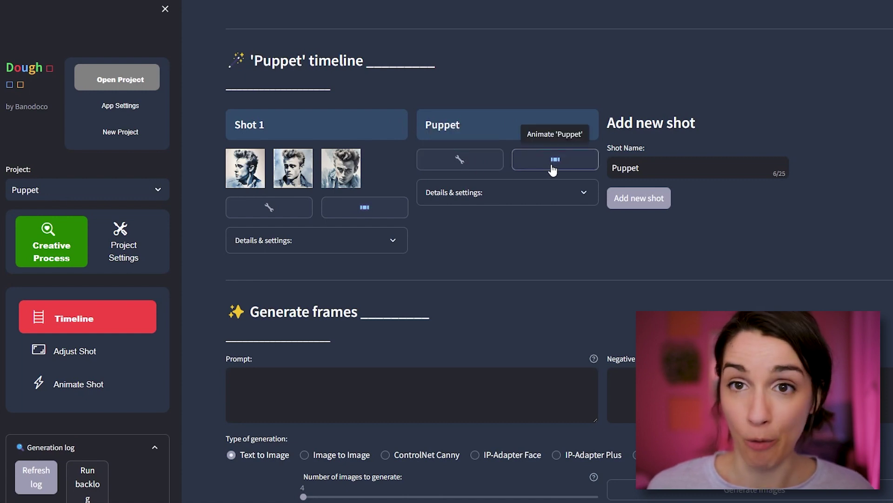
pyautogui.click(455, 170)
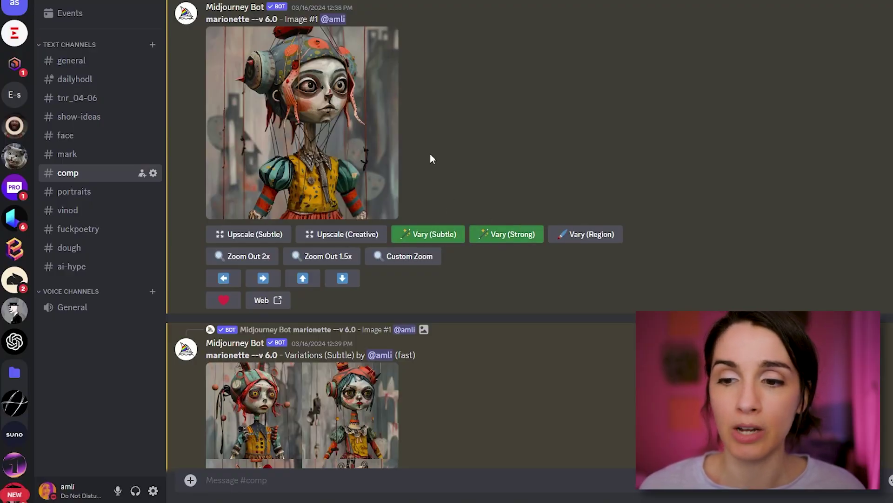
pyautogui.scroll(-4, 429, 153)
pyautogui.scroll(-5, 365, 247)
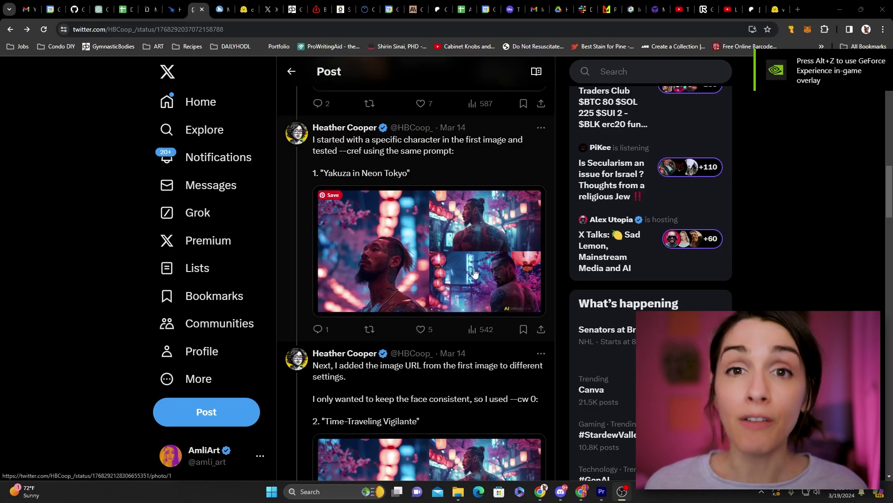
pyautogui.scroll(-12, 455, 261)
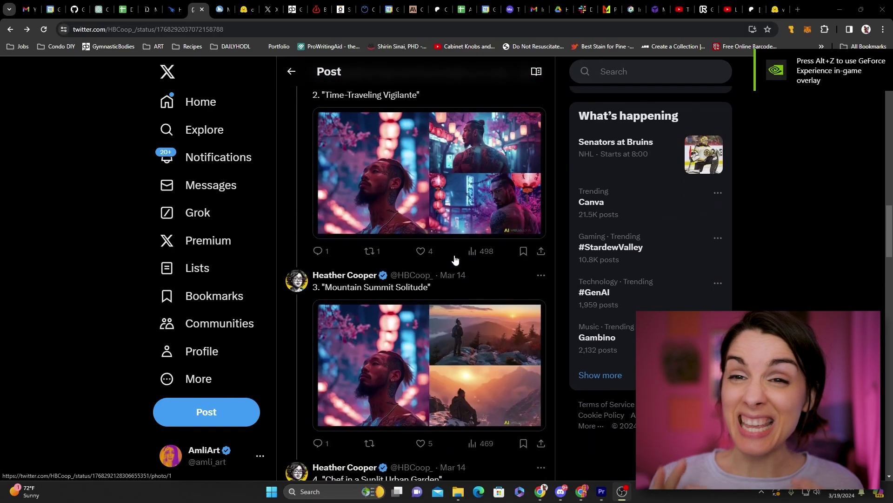
pyautogui.scroll(-8, 455, 259)
pyautogui.click(454, 258)
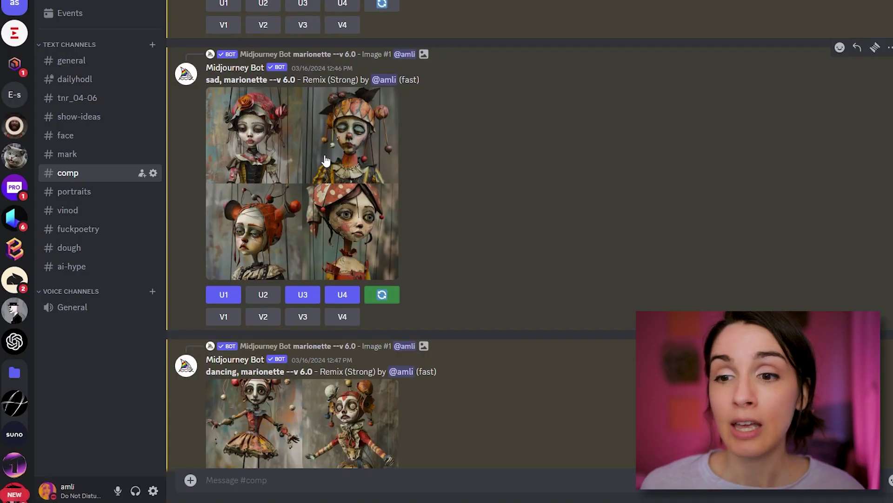
pyautogui.scroll(-2, 387, 206)
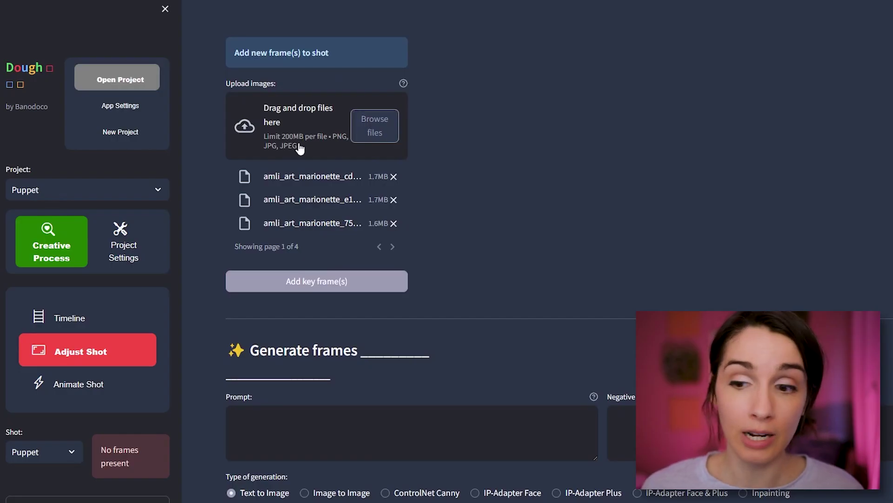
# Add the uploaded marionette images to the Puppet shot as key frames.
pyautogui.click(314, 281)
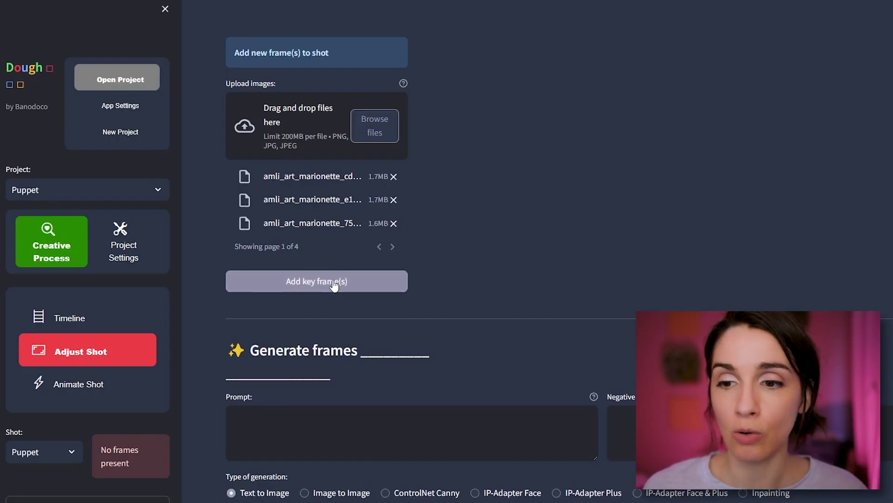
pyautogui.scroll(-2, 382, 246)
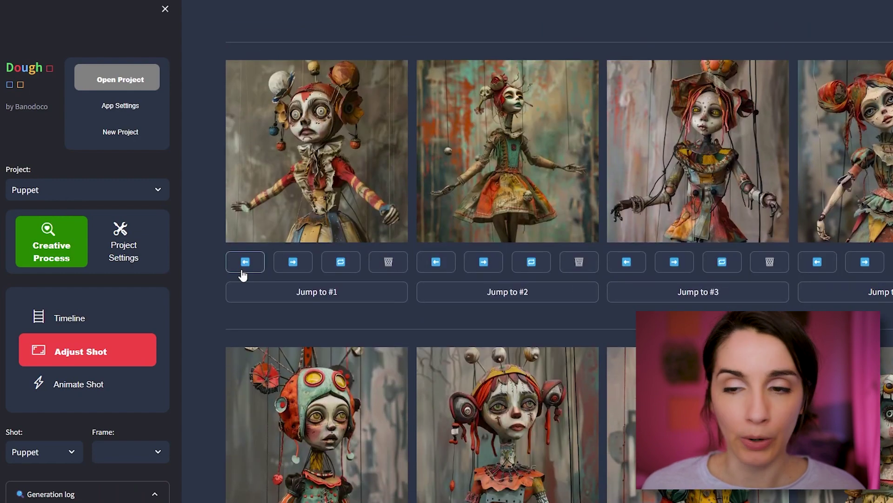
pyautogui.scroll(-5, 599, 293)
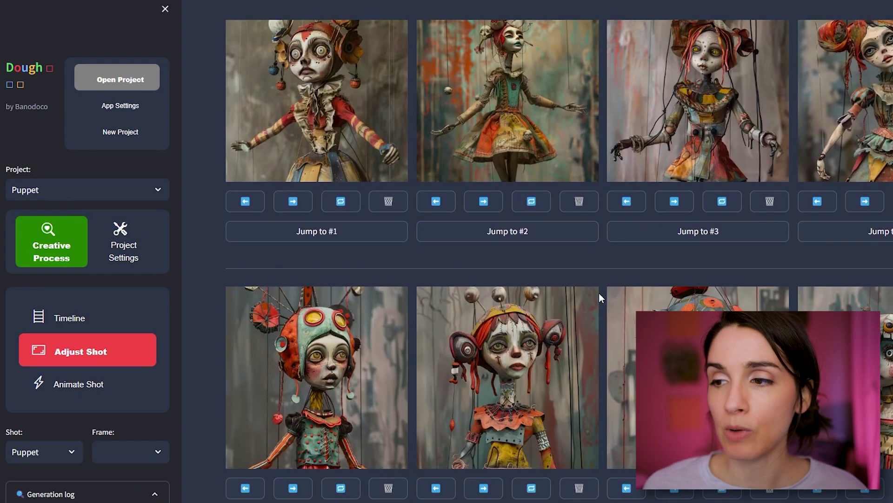
pyautogui.scroll(2, 681, 282)
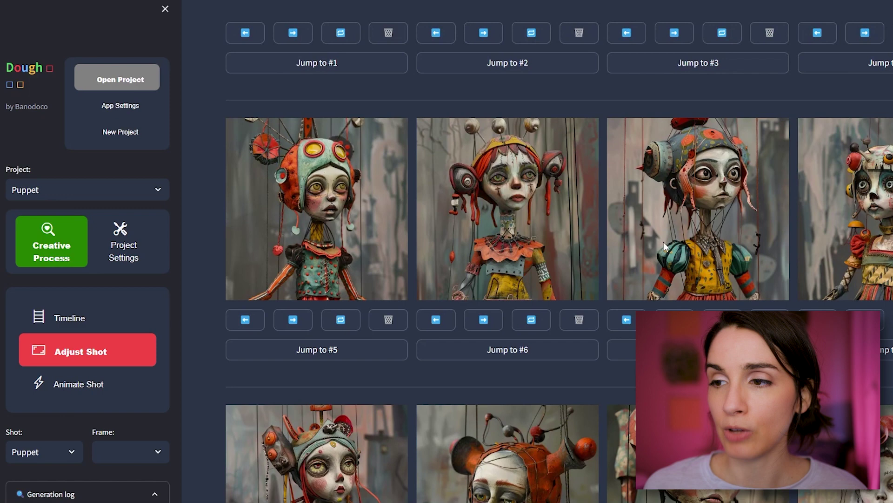
pyautogui.scroll(2, 676, 213)
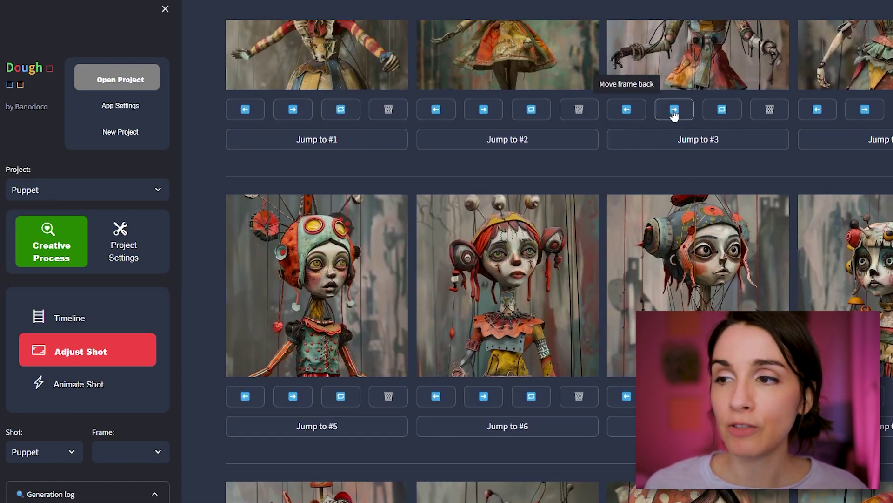
# Move the third puppet frame in the sequence and review key frames #1 to #10.
pyautogui.click(647, 139)
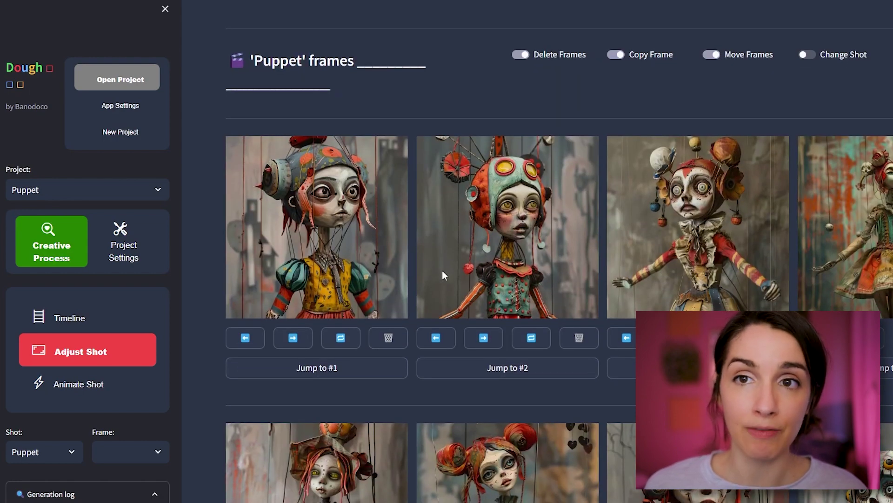
pyautogui.scroll(-1, 505, 278)
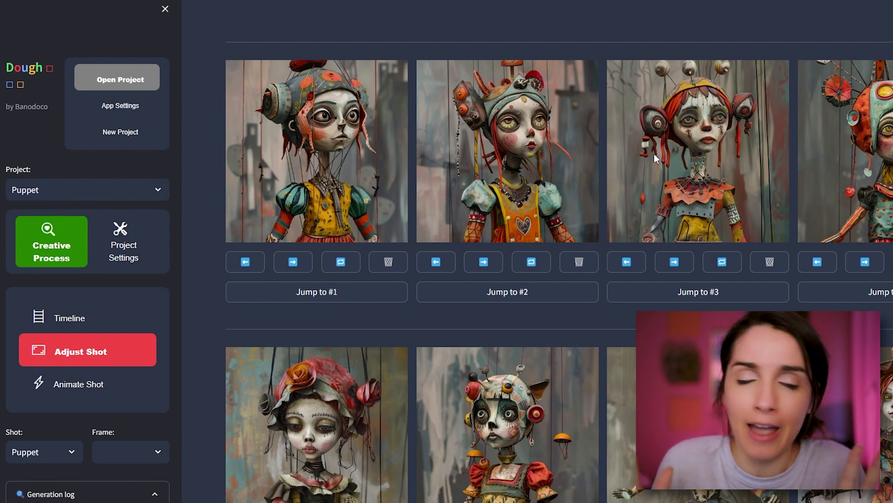
pyautogui.scroll(-3, 654, 153)
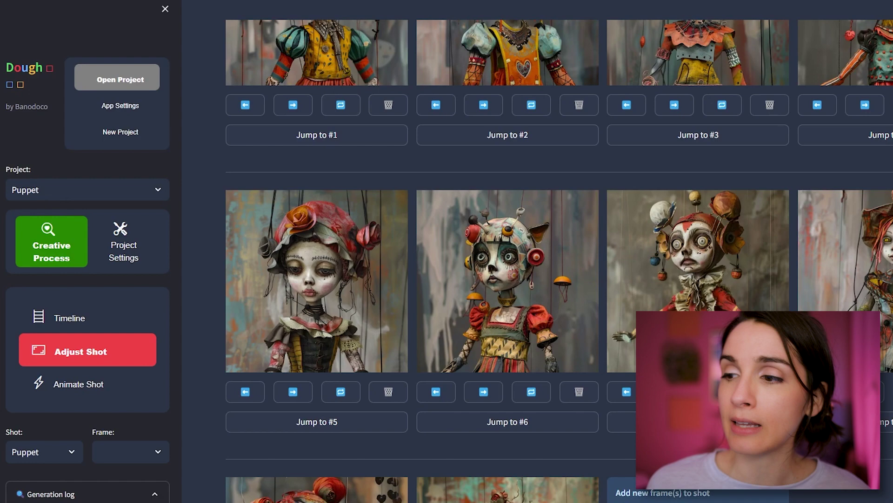
pyautogui.scroll(-2, 890, 269)
pyautogui.scroll(-4, 523, 325)
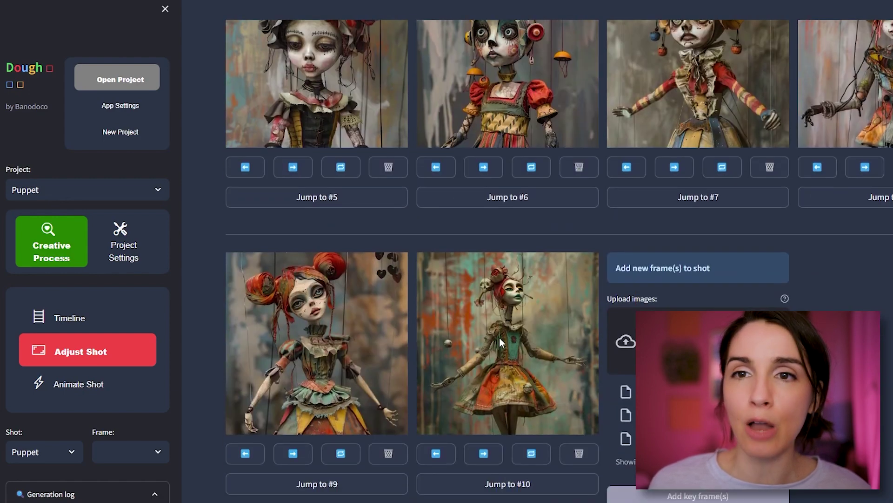
pyautogui.scroll(-6, 499, 339)
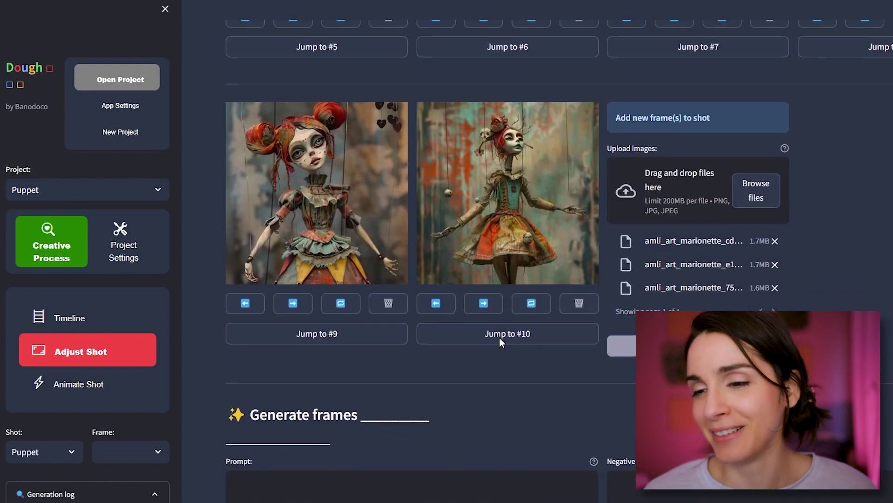
pyautogui.scroll(-4, 500, 342)
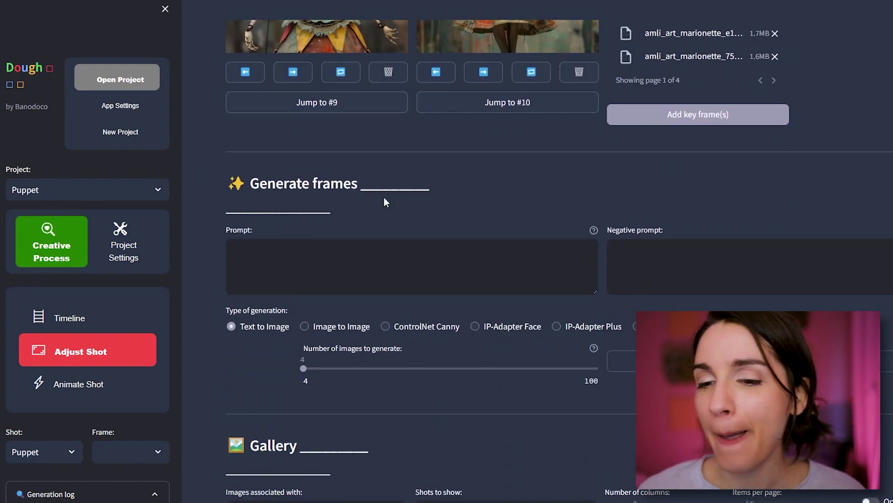
pyautogui.scroll(20, 385, 188)
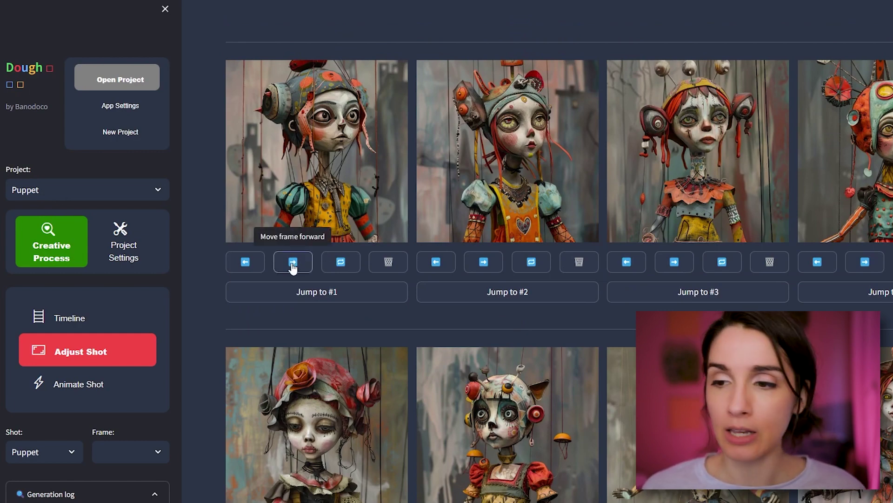
pyautogui.scroll(-7, 292, 265)
pyautogui.scroll(7, 315, 303)
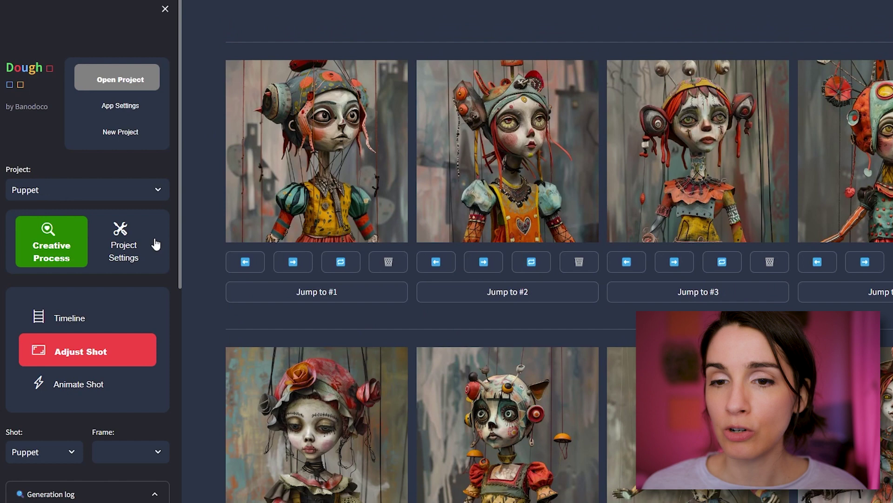
# Open the Animate Shot settings page for the Puppet shot.
pyautogui.click(101, 394)
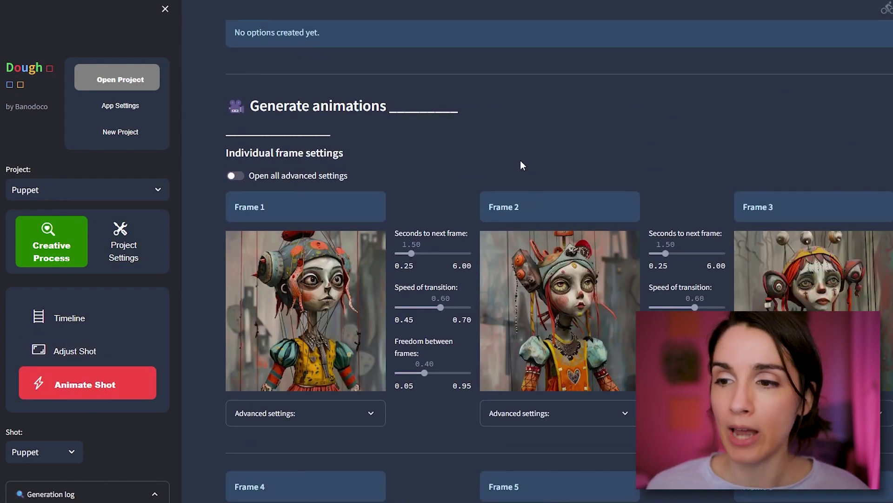
pyautogui.scroll(-2, 517, 152)
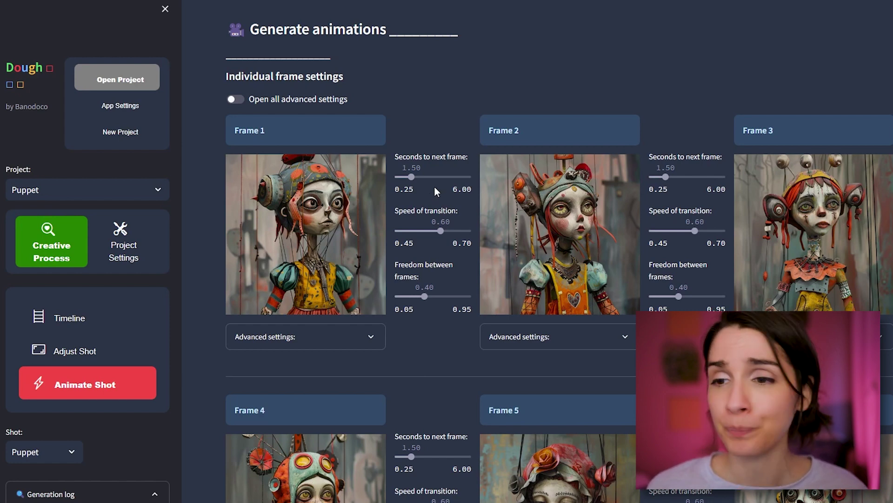
pyautogui.scroll(-2, 434, 185)
# Raise freedom between frames to 0.95 for Frames 1, 2 and 4.
pyautogui.moveTo(424, 220); pyautogui.dragTo(471, 220)
pyautogui.moveTo(682, 220); pyautogui.dragTo(799, 226)
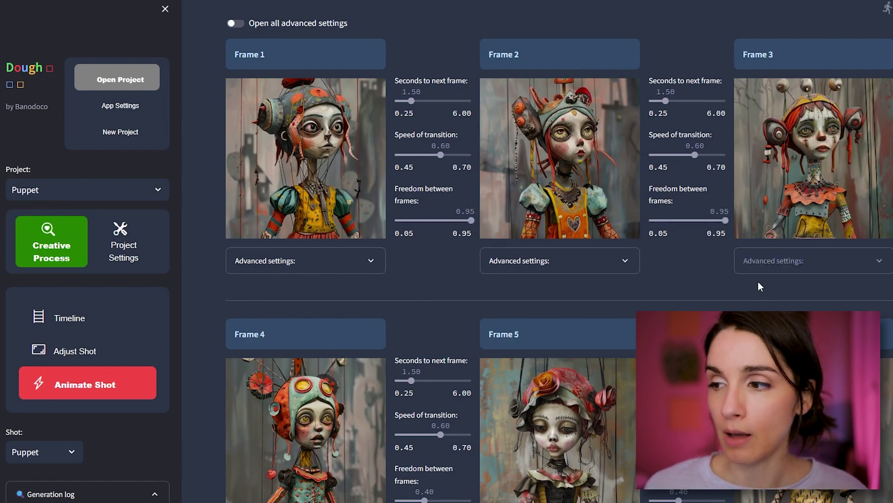
pyautogui.scroll(-4, 428, 286)
pyautogui.moveTo(423, 347); pyautogui.dragTo(479, 348)
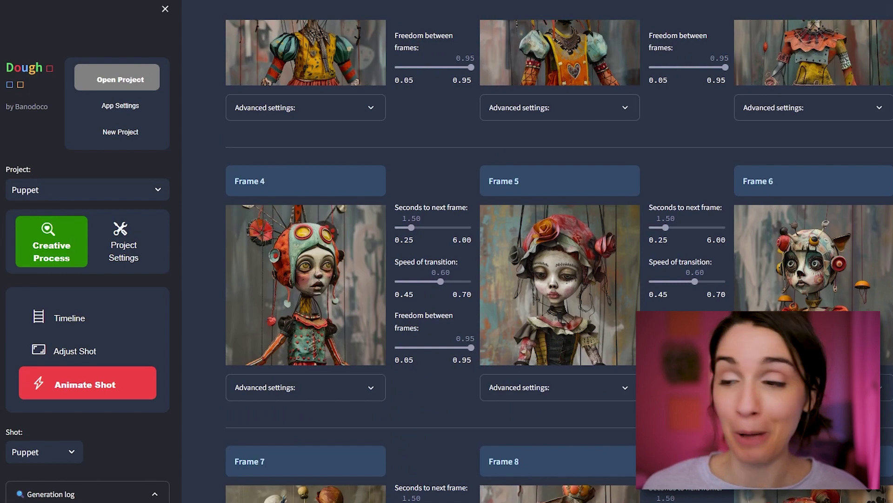
pyautogui.scroll(4, 492, 230)
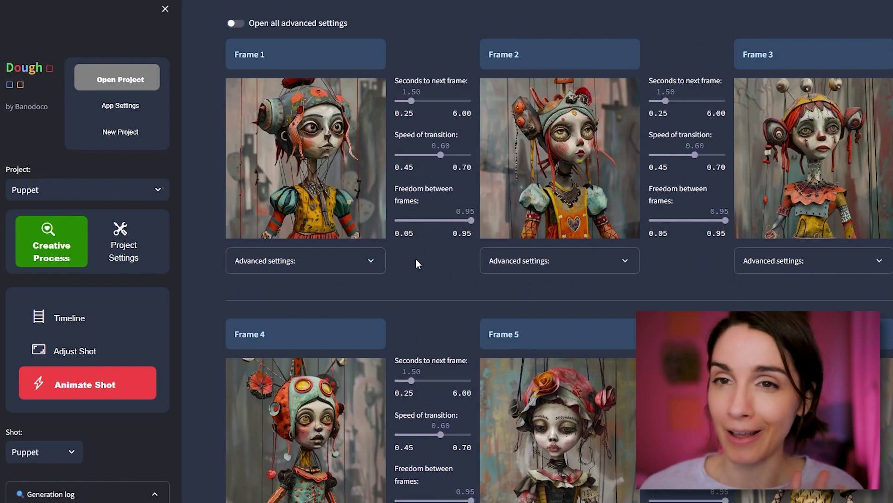
pyautogui.scroll(-20, 416, 259)
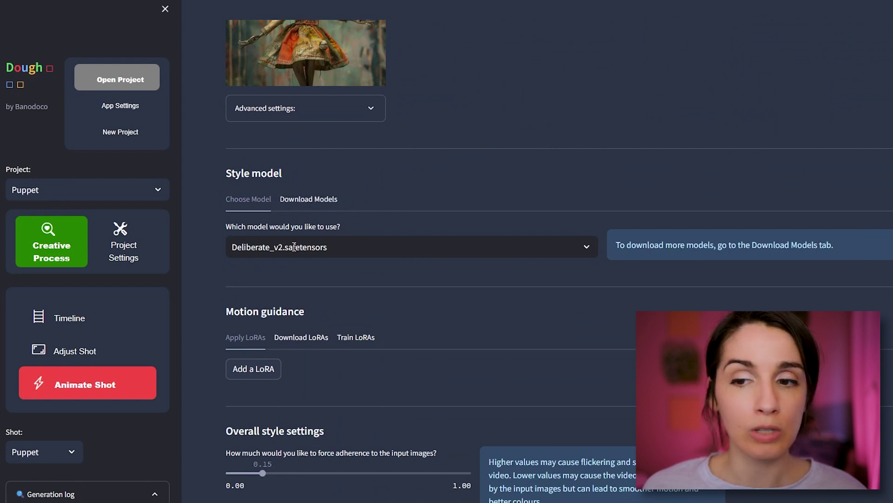
pyautogui.click(309, 205)
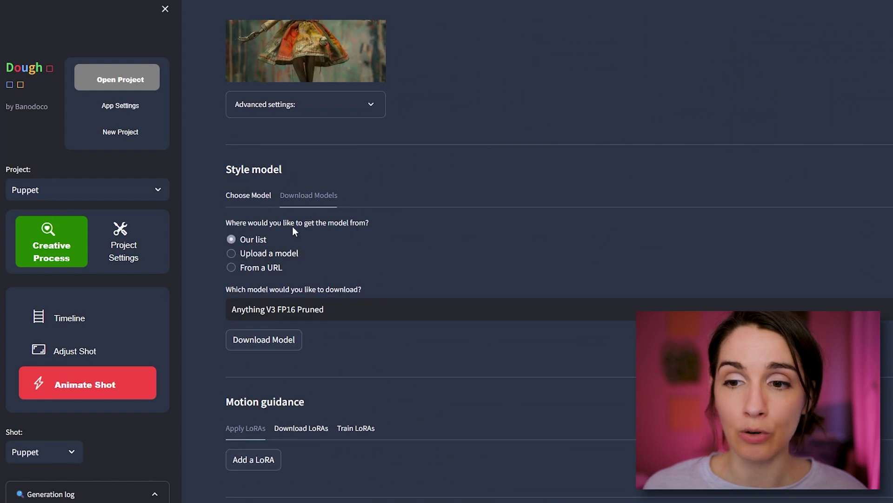
pyautogui.click(258, 264)
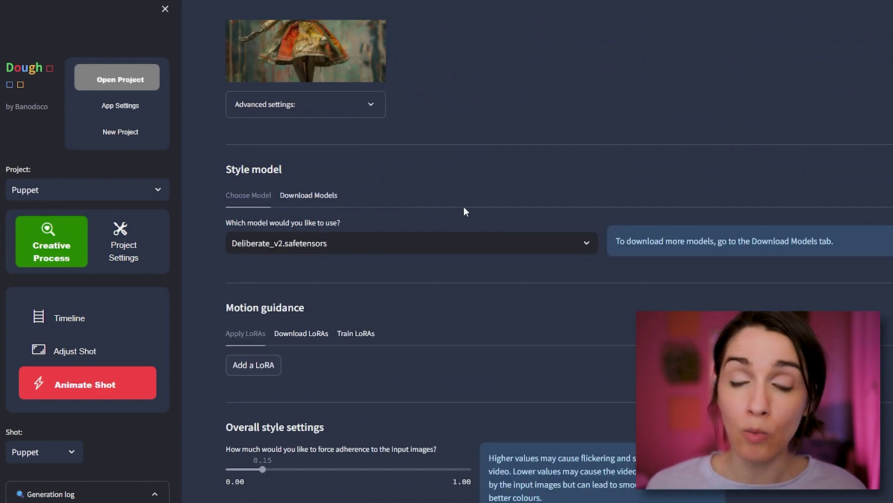
pyautogui.scroll(3, 464, 207)
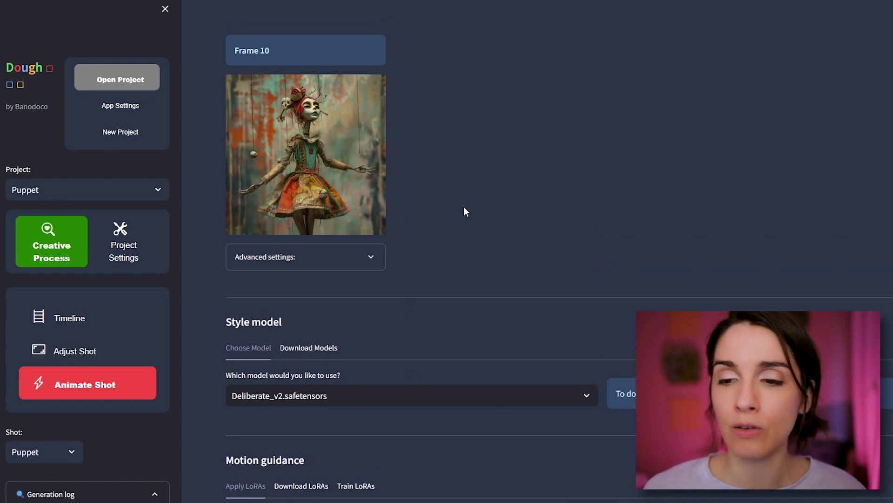
pyautogui.scroll(-4, 464, 207)
pyautogui.scroll(-2, 464, 207)
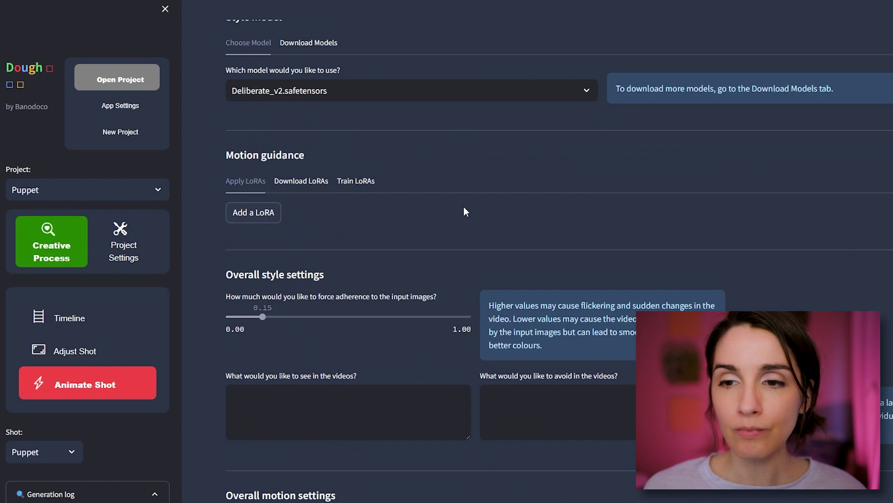
pyautogui.scroll(-2, 464, 206)
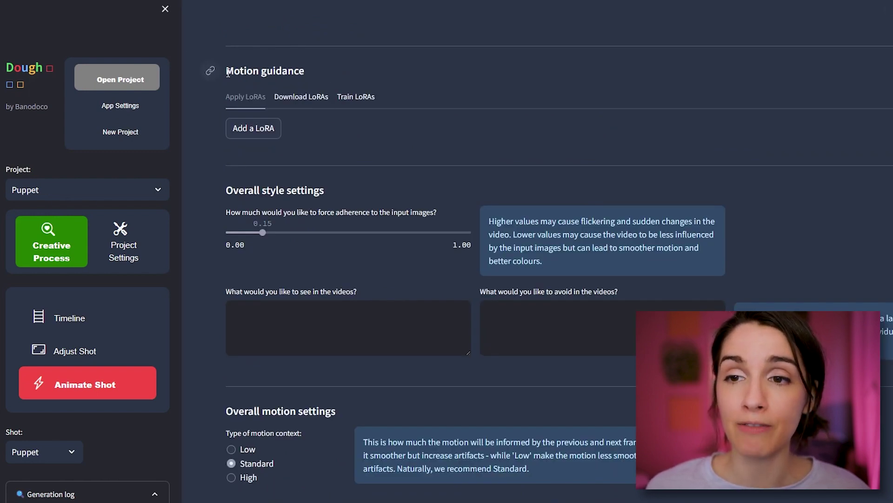
pyautogui.scroll(-1, 287, 86)
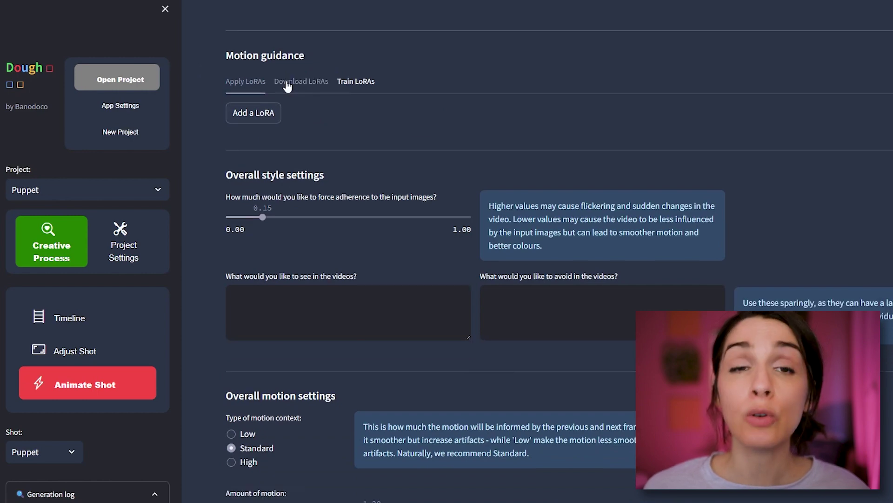
pyautogui.click(287, 86)
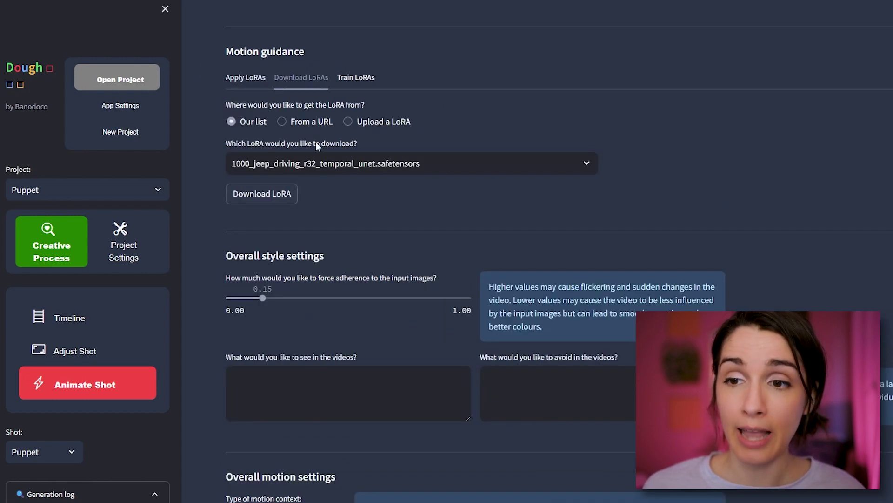
pyautogui.click(321, 163)
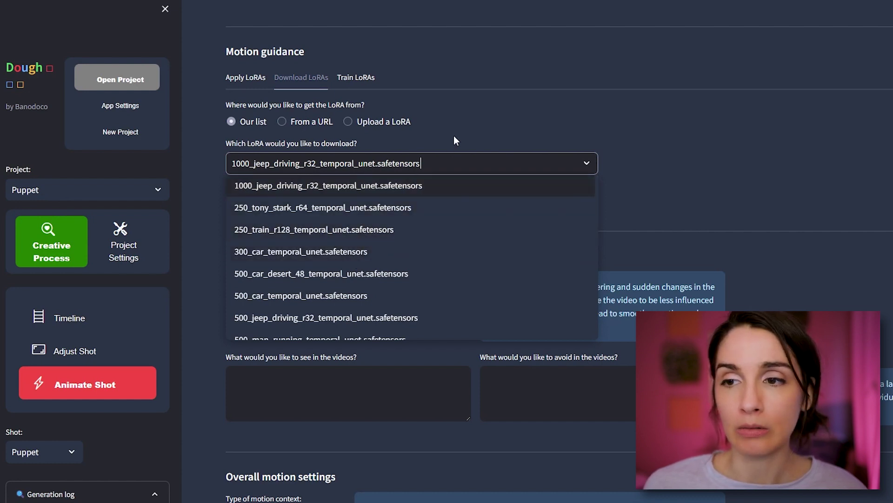
pyautogui.scroll(-2, 326, 299)
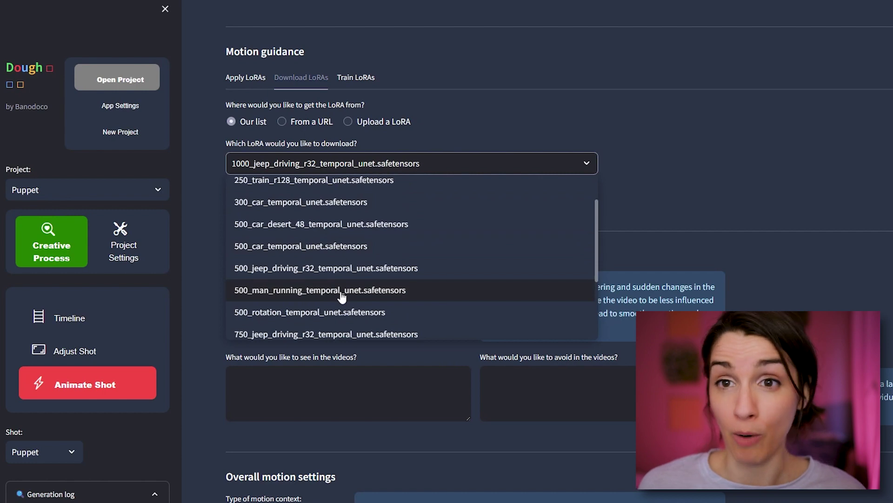
# Add a first motion LoRA set to 250_cseti_Drone-Rotating_3D_footage_fr16.
pyautogui.click(246, 77)
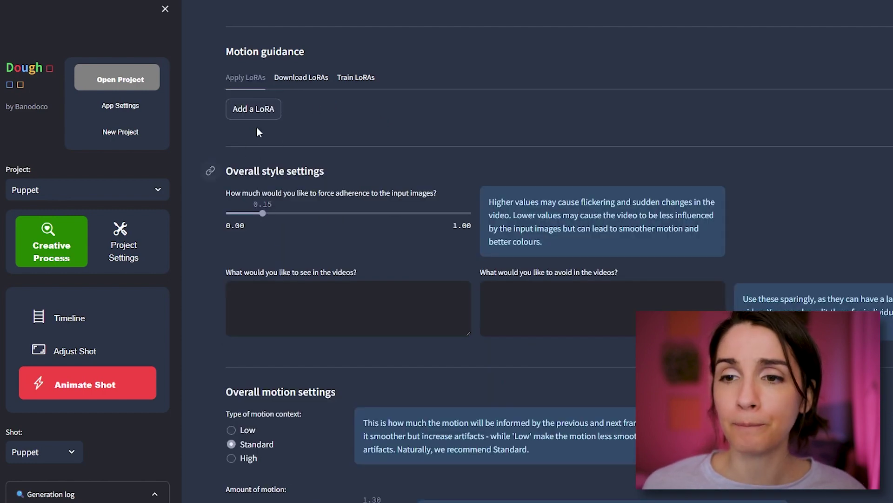
pyautogui.click(260, 112)
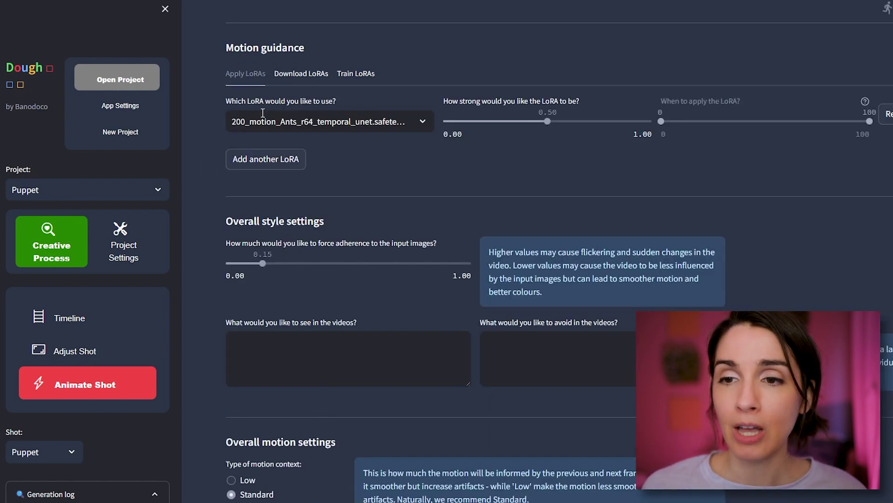
pyautogui.click(317, 121)
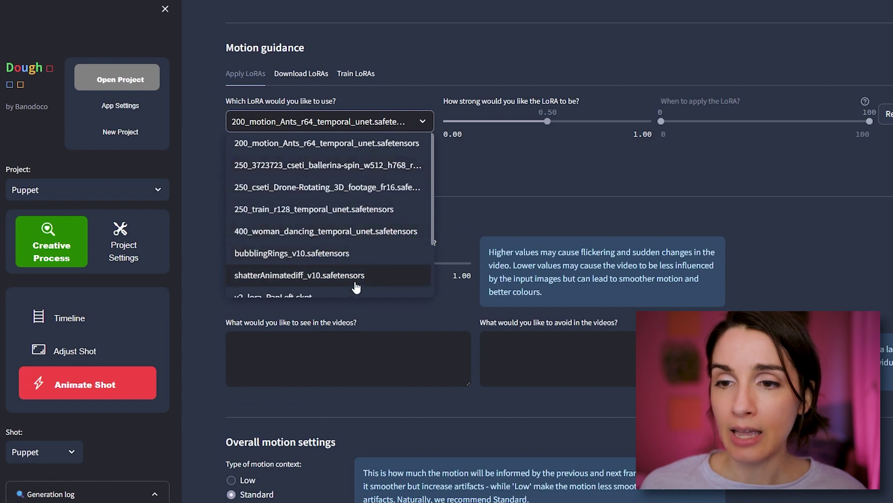
pyautogui.click(317, 188)
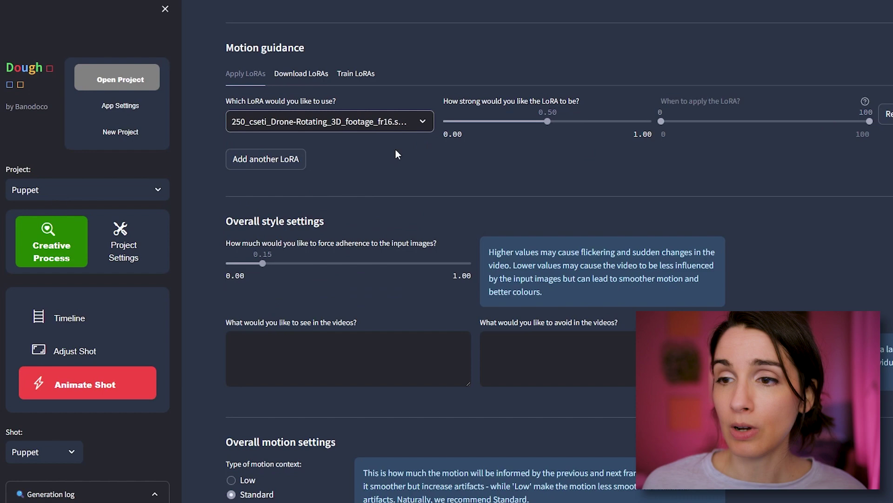
# Add a second motion LoRA set to 200_motion_Ants_r64_temporal_unet.
pyautogui.click(244, 162)
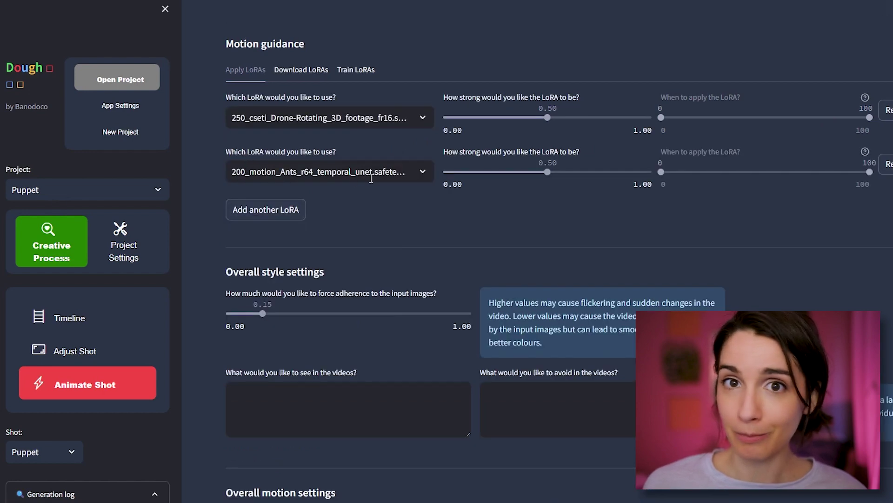
pyautogui.click(423, 170)
pyautogui.click(355, 216)
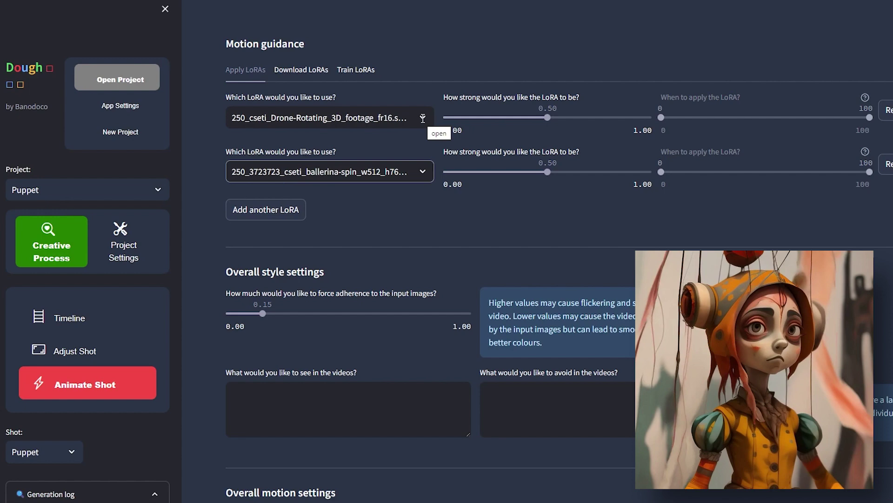
pyautogui.click(410, 171)
pyautogui.click(382, 194)
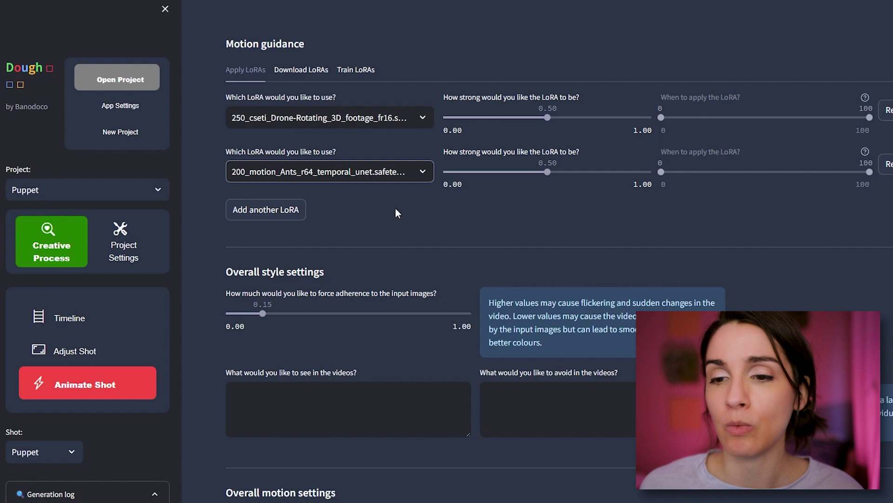
# Add the Puppet shot's animation to the queue from Generation Settings.
pyautogui.scroll(-6, 391, 200)
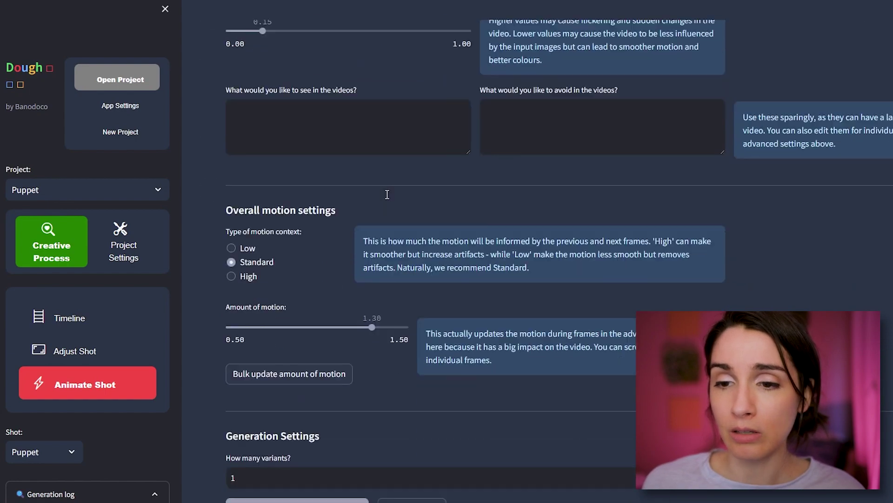
pyautogui.scroll(-4, 386, 194)
pyautogui.scroll(11, 384, 194)
pyautogui.scroll(-3, 329, 289)
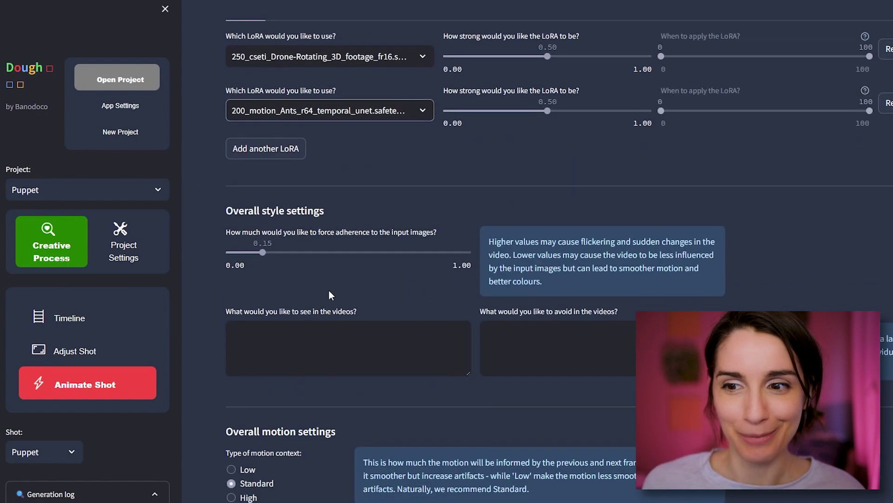
pyautogui.scroll(-5, 341, 287)
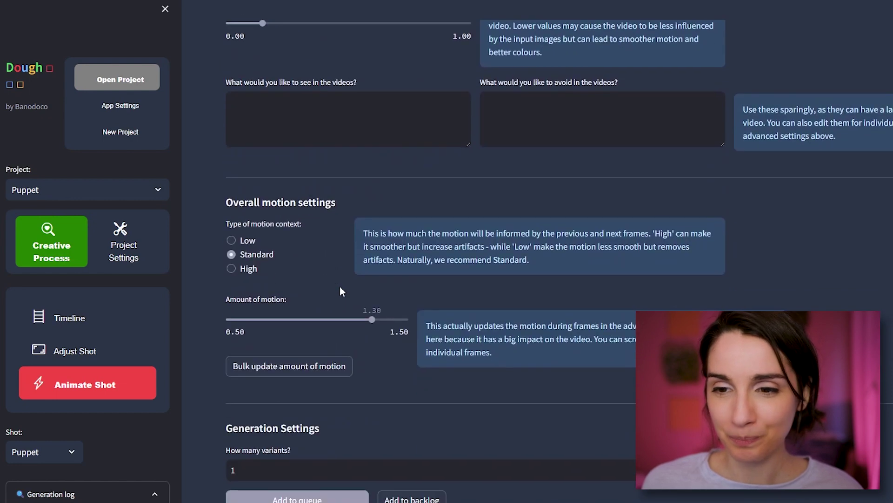
pyautogui.scroll(-3, 341, 291)
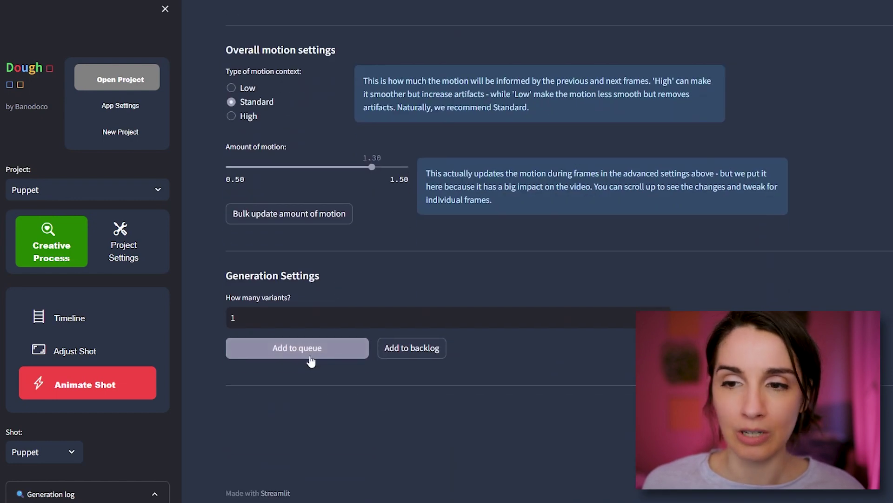
pyautogui.click(311, 361)
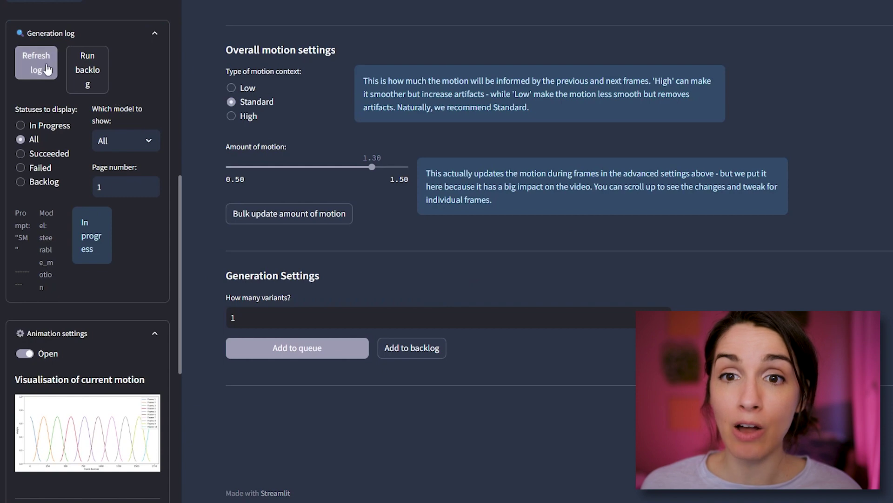